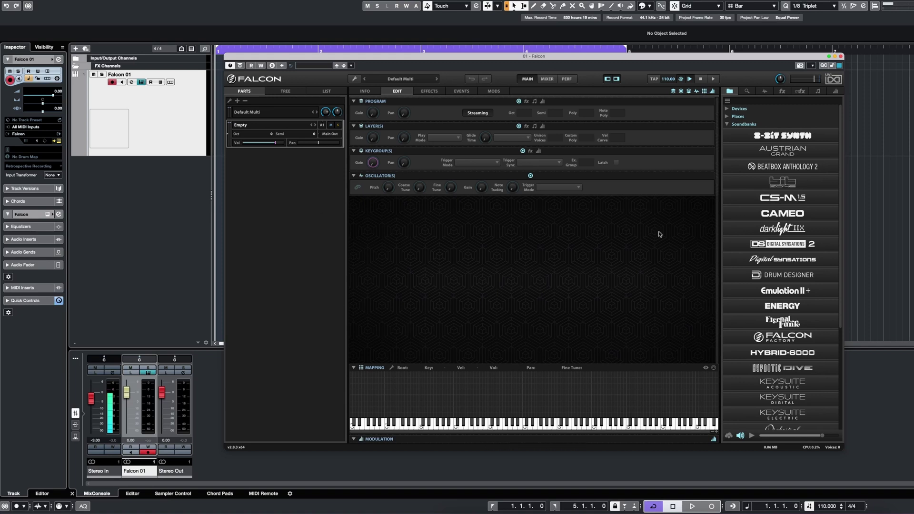
Step: Look through the Edit, Effects, Events and Mods pages of the empty part, and return to the Info page
left_click(371, 92)
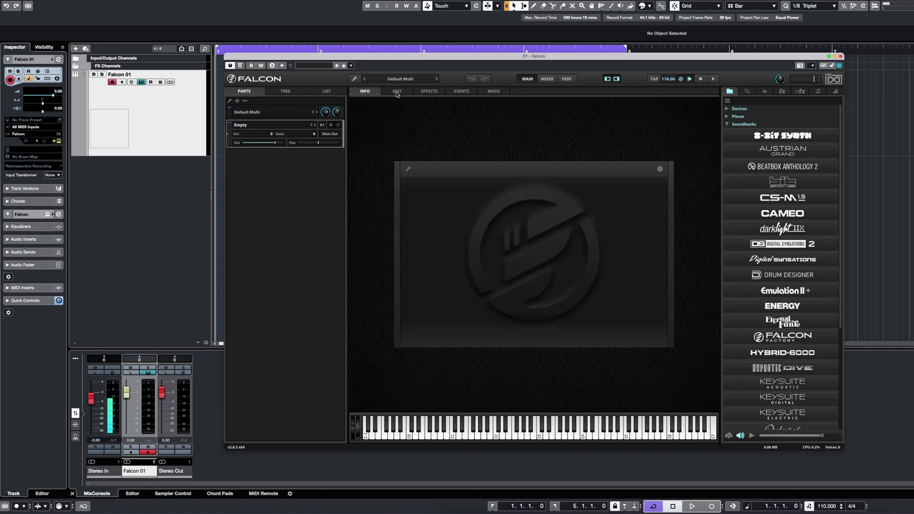
left_click(397, 92)
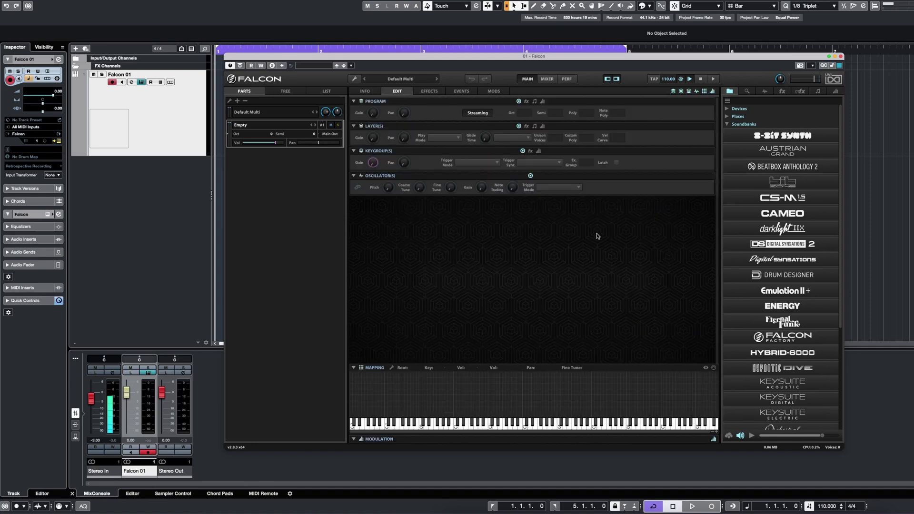
left_click(432, 92)
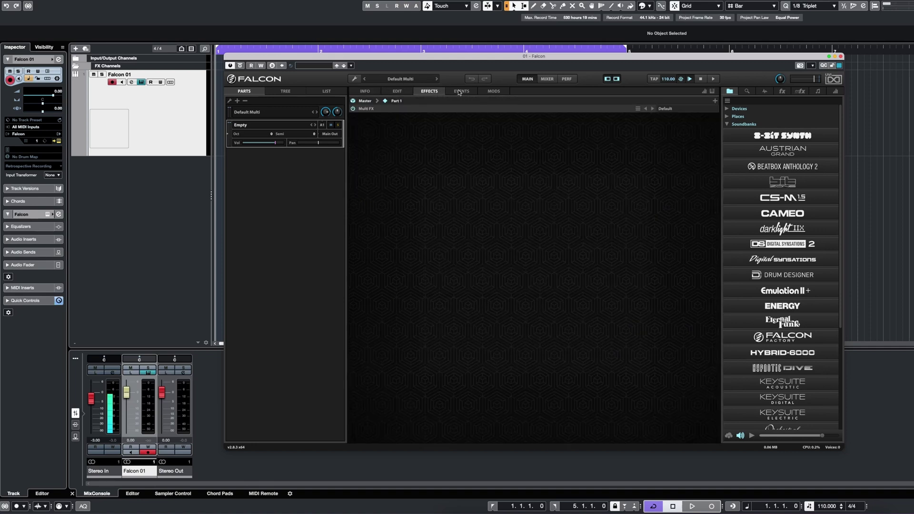
left_click(468, 94)
left_click(495, 92)
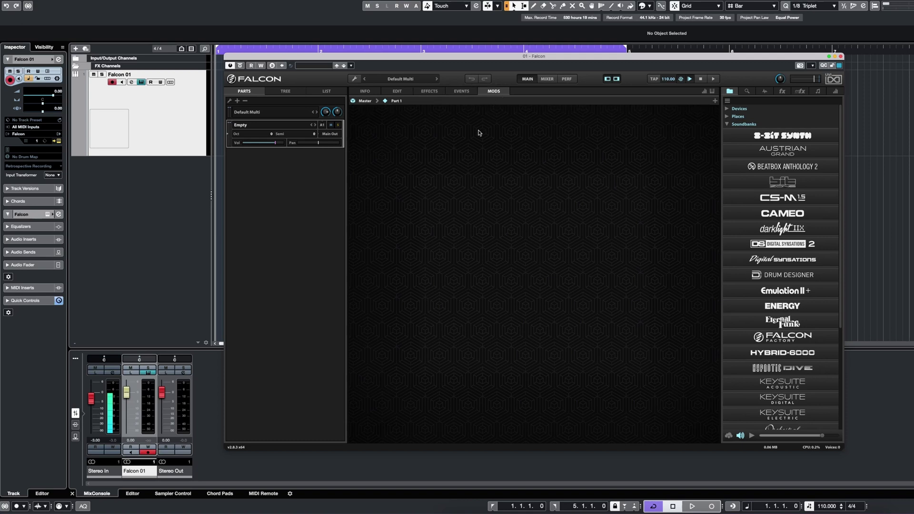
left_click(365, 92)
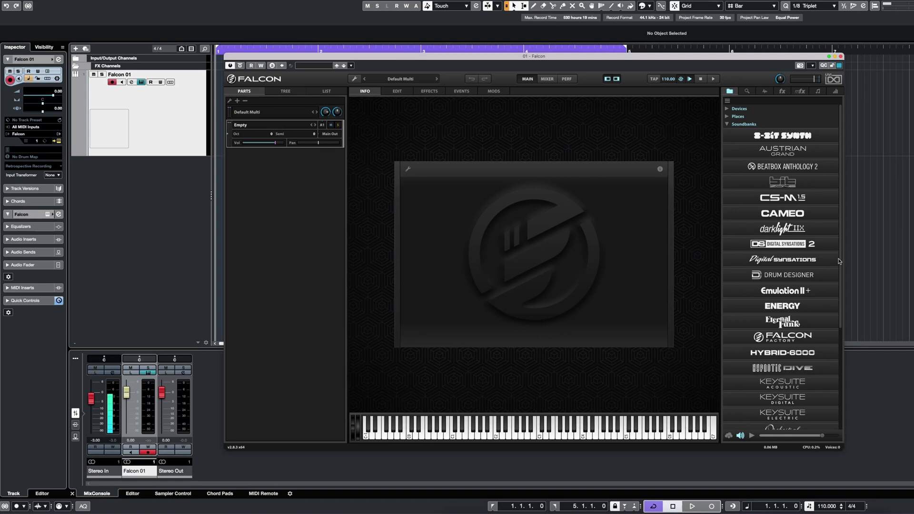
Step: Load the Chord Sine Min7911 preset from the Falcon Factory soundbank's Chords folder, and replace it with Roxy Moxy
left_click(803, 339)
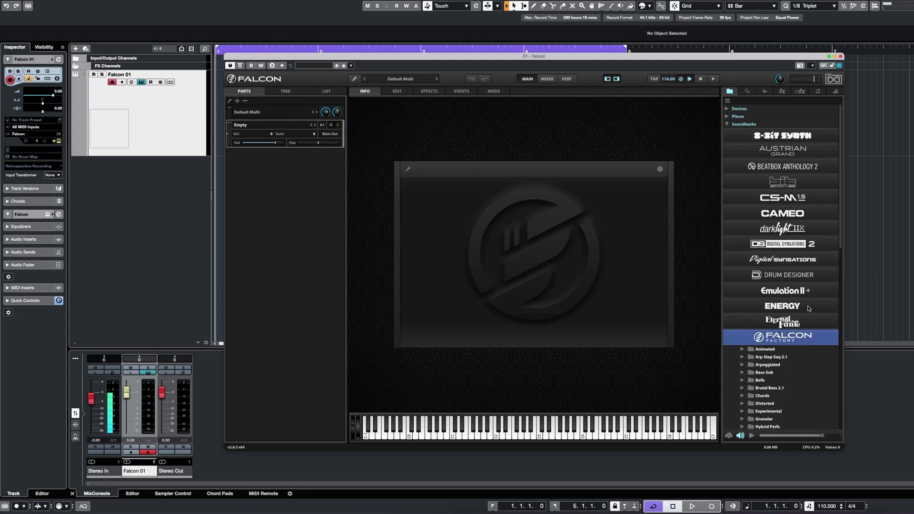
scroll(808, 309, "down", 8)
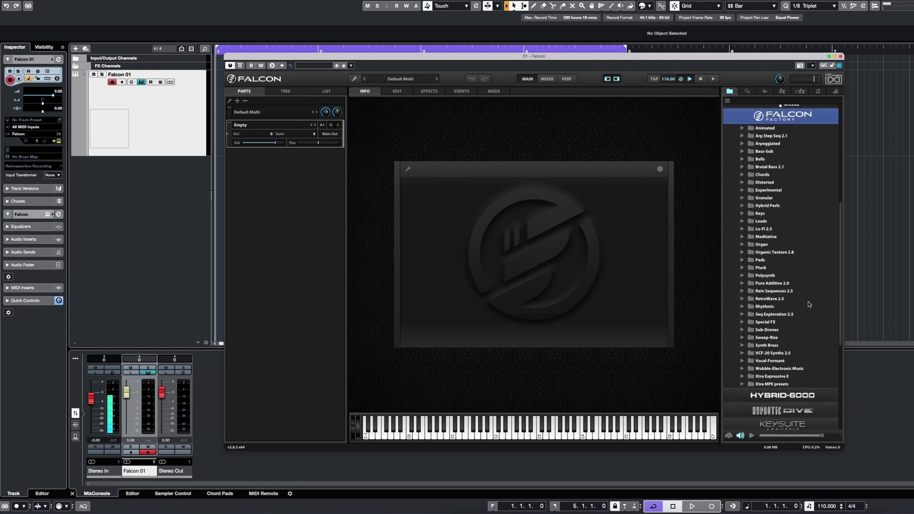
scroll(741, 239, "up", 3)
left_click(741, 235)
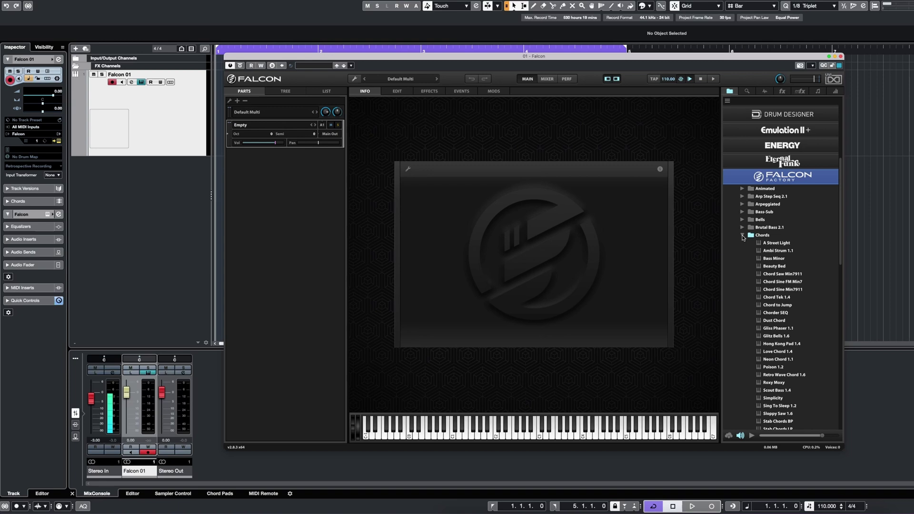
double_click(776, 289)
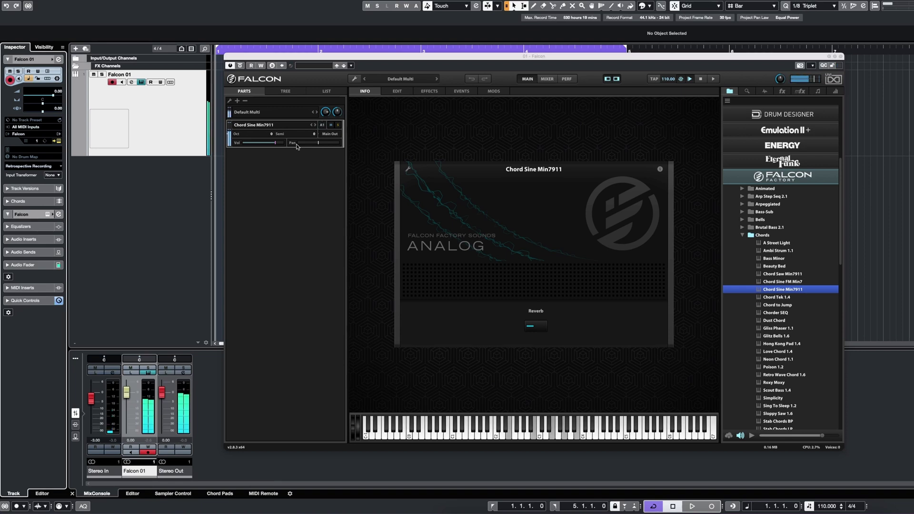
double_click(774, 382)
scroll(754, 190, "down", 3)
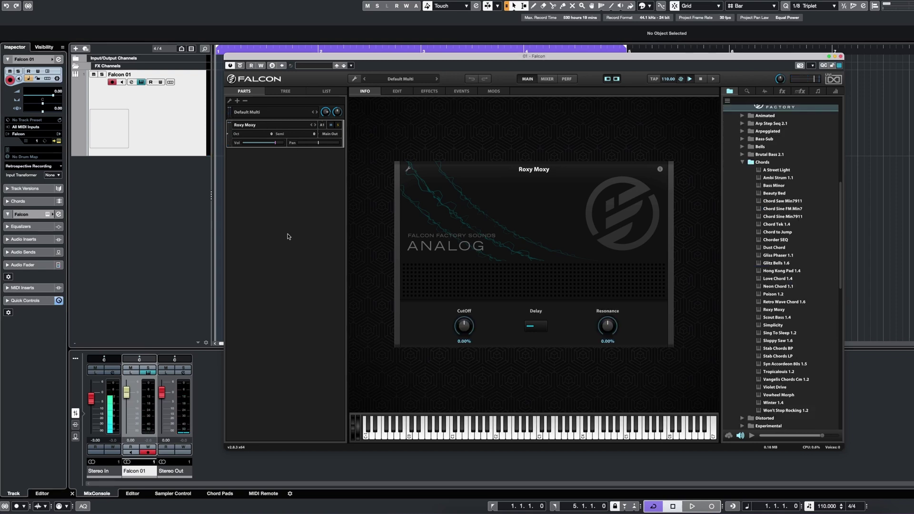
Step: Replace the loaded preset with Eight Grains 2.0 from the Falcon Factory Bells folder
scroll(800, 253, "up", 5)
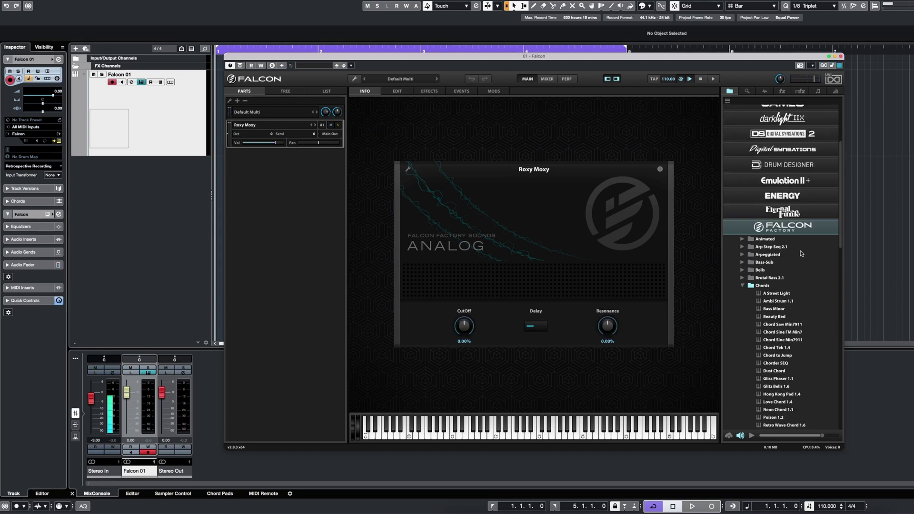
left_click(742, 278)
left_click(743, 270)
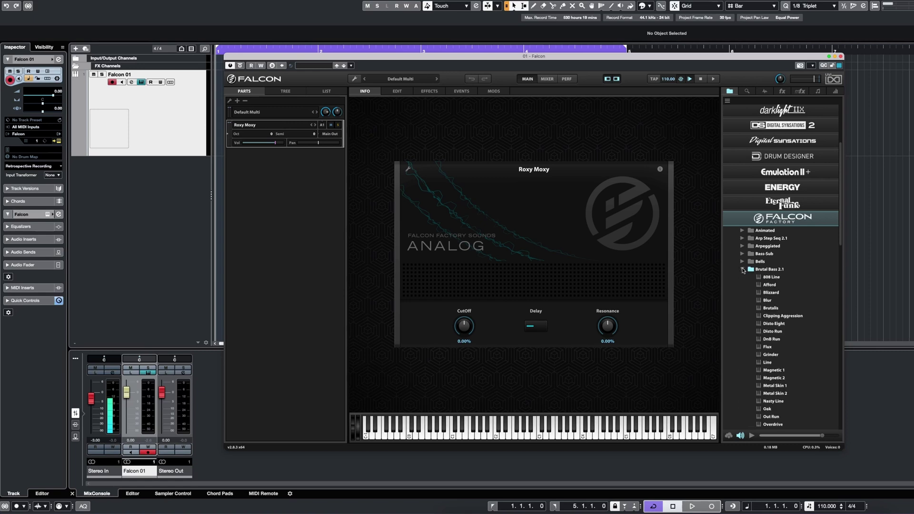
left_click(743, 270)
left_click(743, 261)
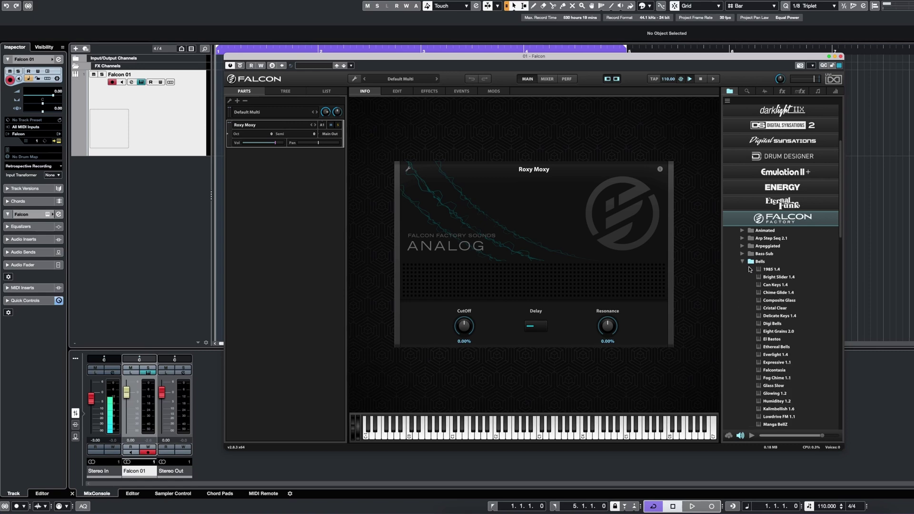
double_click(770, 330)
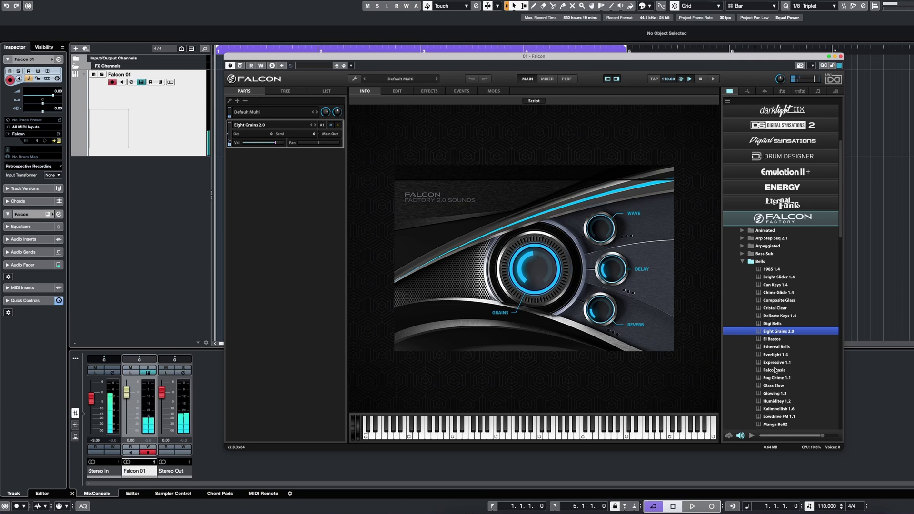
Step: Add the Falcontasia preset as a second part and set the track's MIDI output channel to 2
left_click_drag(773, 370, 295, 218)
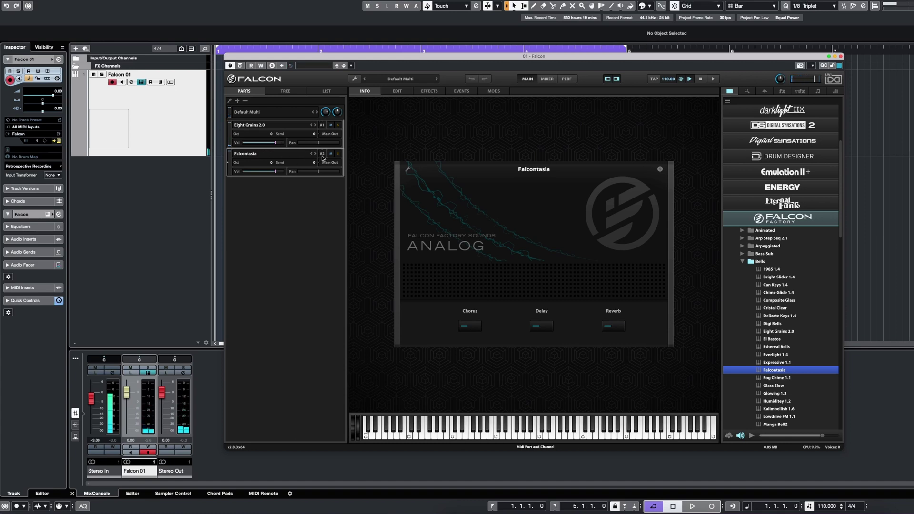
left_click(172, 130)
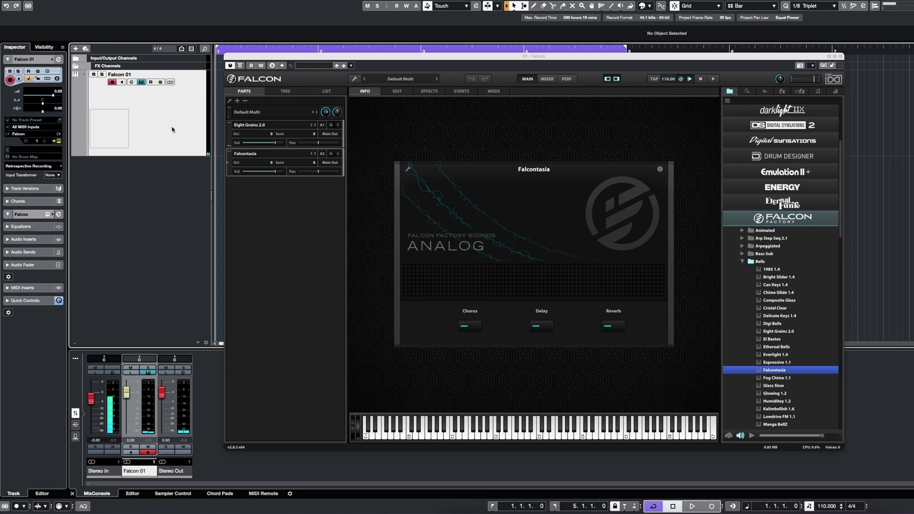
left_click(39, 141)
left_click(41, 152)
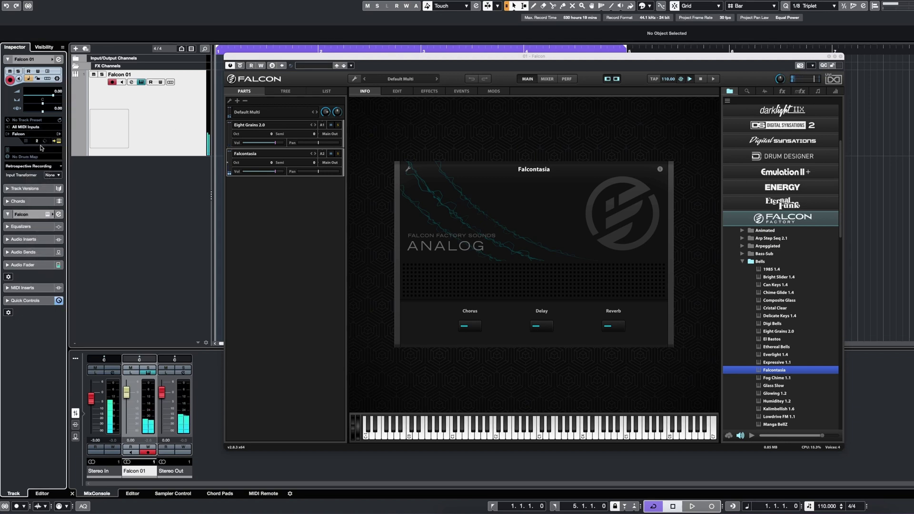
Step: Set the track's MIDI output back to channel 1 and the Falcontasia part's MIDI channel to Omni
left_click(38, 142)
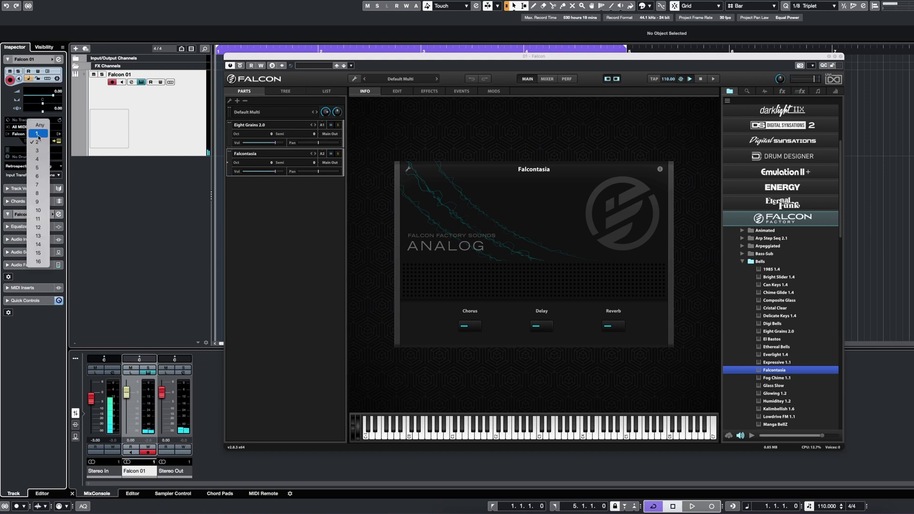
left_click(38, 133)
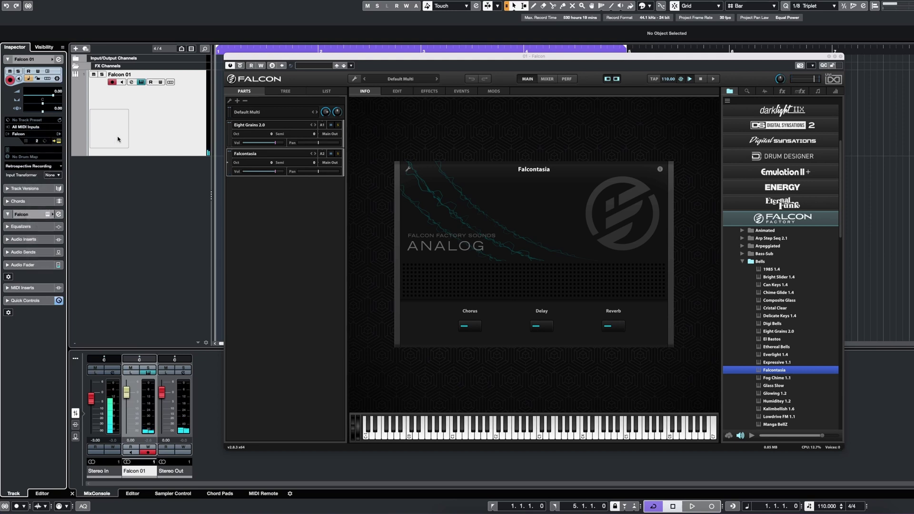
left_click(323, 155)
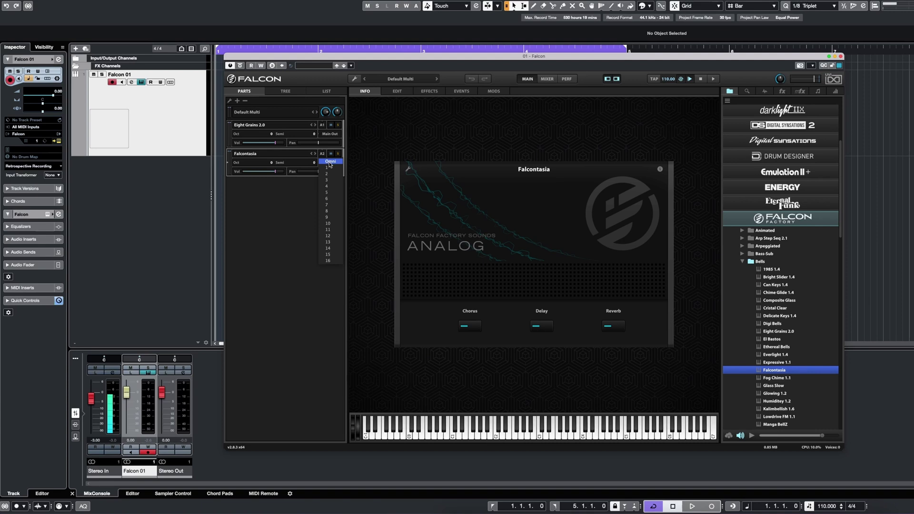
left_click(330, 162)
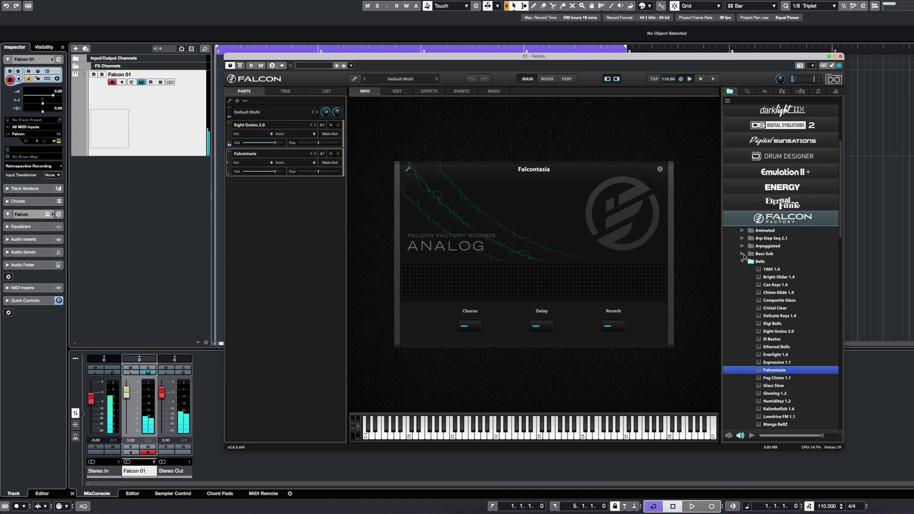
Step: Add BA Shomp 1.2 from the Bass-Sub folder as a third part and set its MIDI channel to Omni
left_click(776, 254)
left_click_drag(776, 331, 285, 257)
left_click(322, 185)
left_click(327, 196)
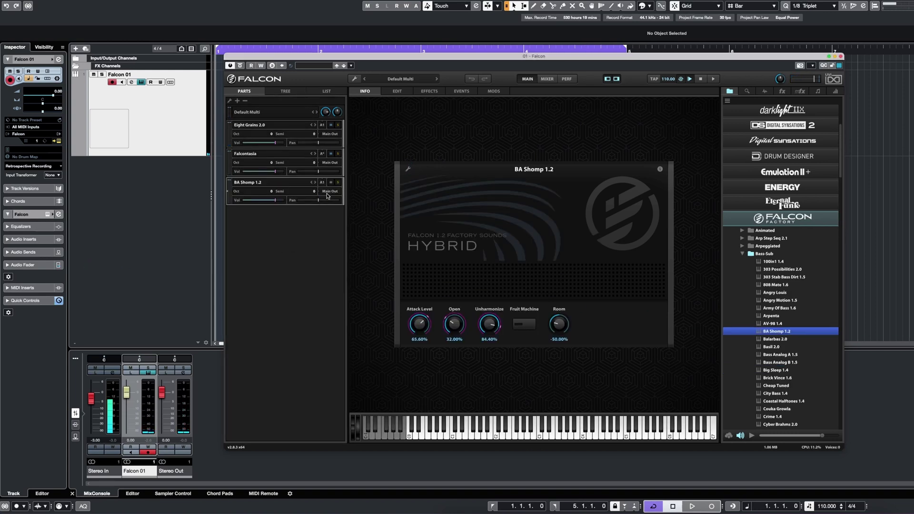
left_click(323, 184)
left_click(329, 190)
Step: Add Harsh Bass from the Bass-Sub folder as a fourth part and set its MIDI channel to Omni
scroll(809, 295, "down", 10)
left_click_drag(775, 355, 324, 268)
left_click(323, 212)
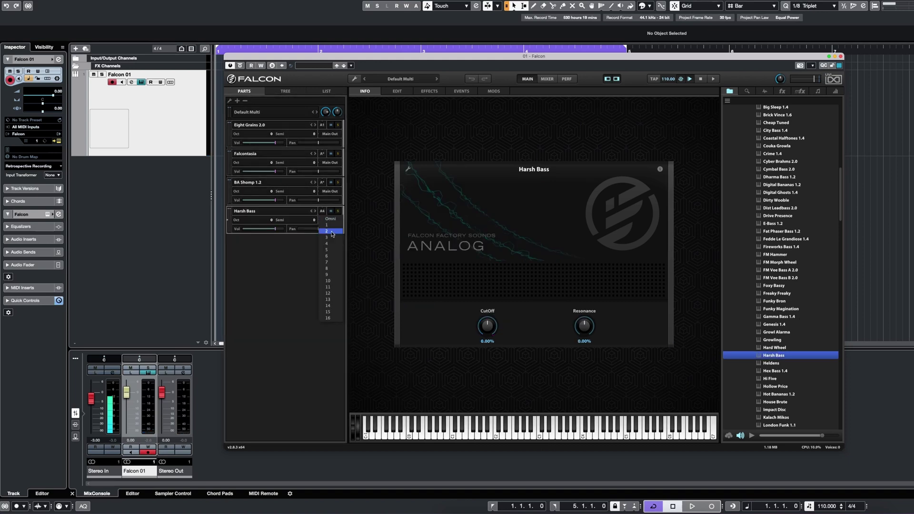
left_click(330, 220)
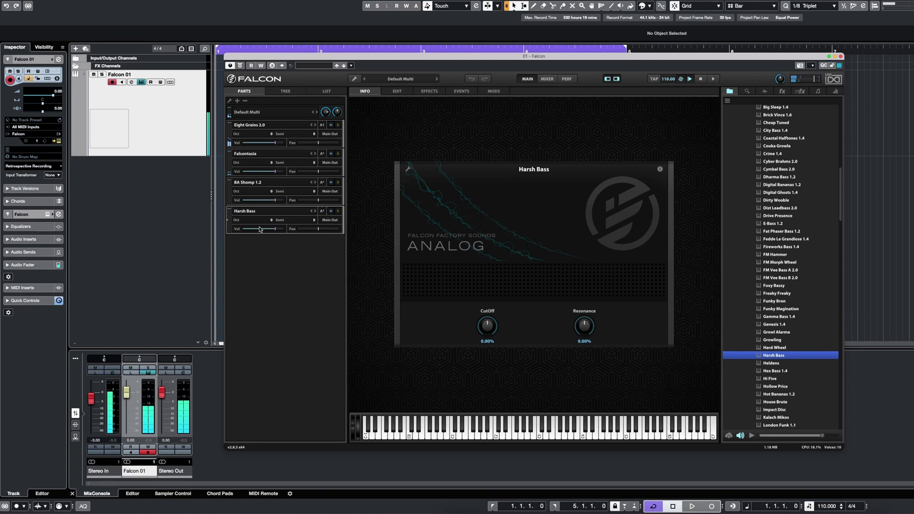
Step: Lower the volumes of the Harsh Bass, BA Shomp 1.2 and Eight Grains 2.0 parts, with BA Shomp 1.2 placed above Falcontasia
left_click_drag(274, 228, 256, 228)
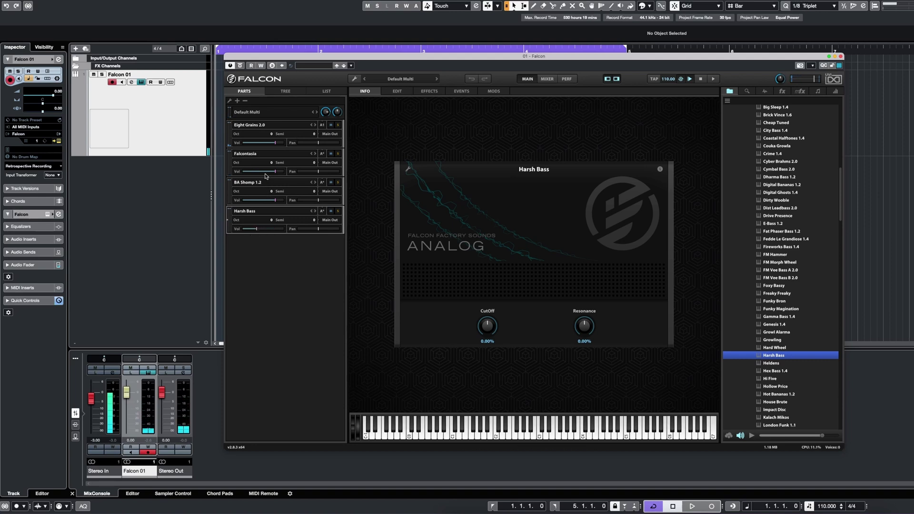
left_click(266, 176)
left_click_drag(265, 173, 260, 173)
left_click_drag(275, 143, 266, 146)
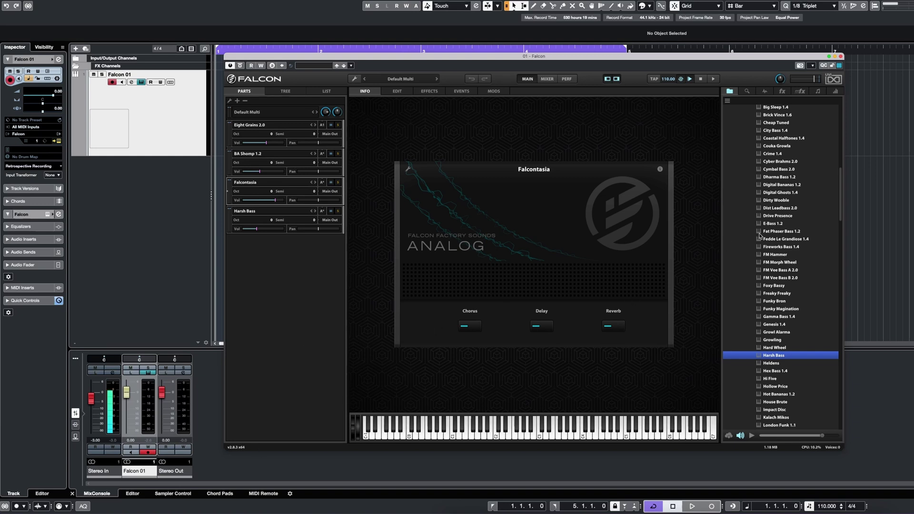
Step: Reset the multi to a single empty part and collapse the Falcon Factory soundbank in the browser
left_click(354, 78)
left_click(388, 130)
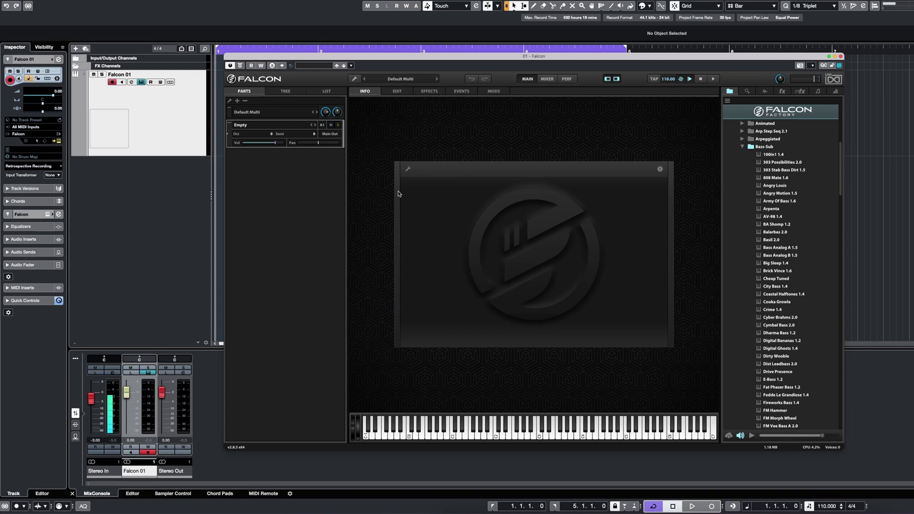
left_click(742, 147)
scroll(746, 176, "up", 3)
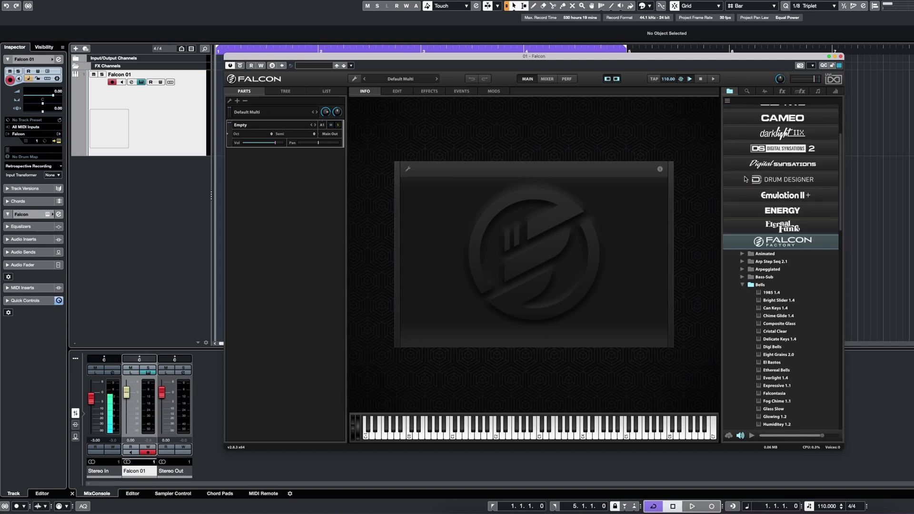
left_click(757, 245)
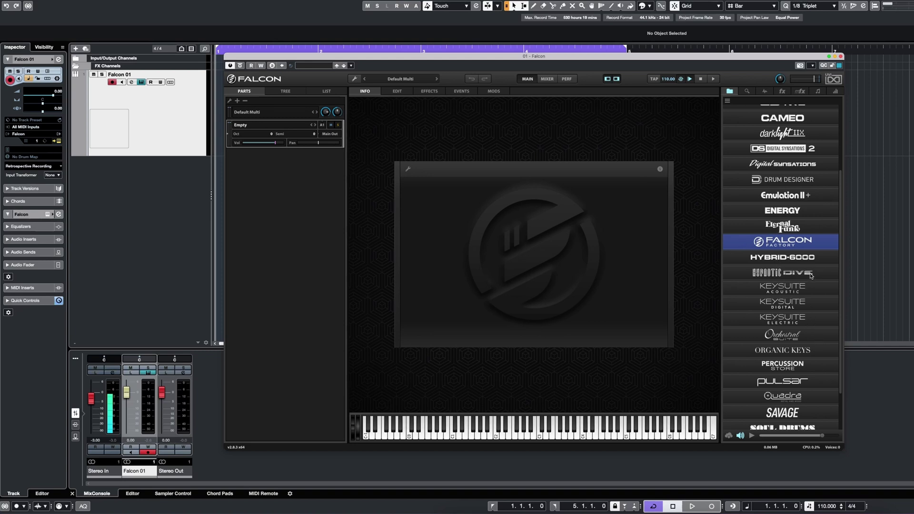
Step: Load the Dulcikey preset from the Acoustic Mood folder of the Organic Keys soundbank
scroll(811, 276, "down", 2)
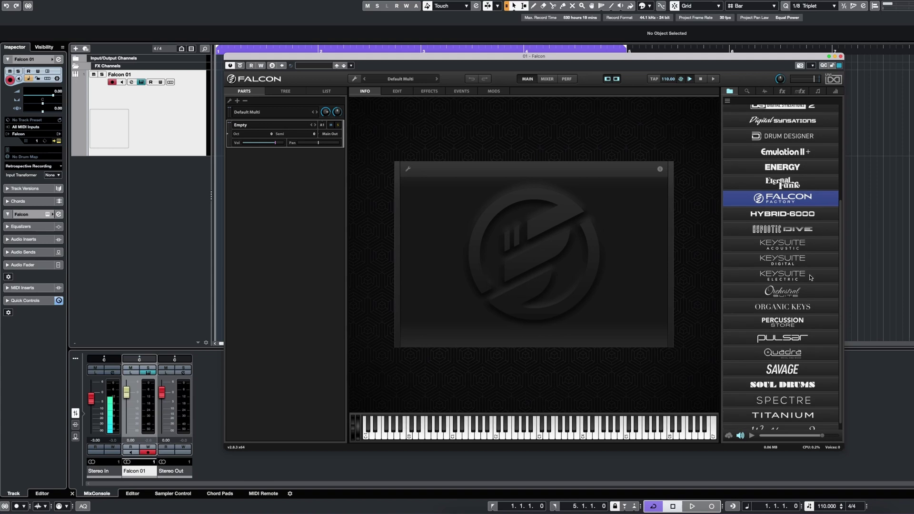
left_click(795, 307)
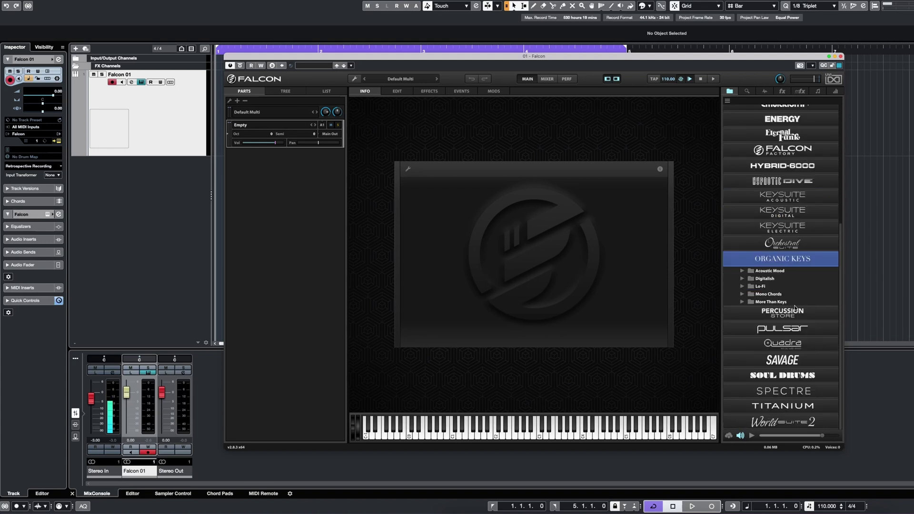
left_click(742, 271)
scroll(777, 358, "down", 1)
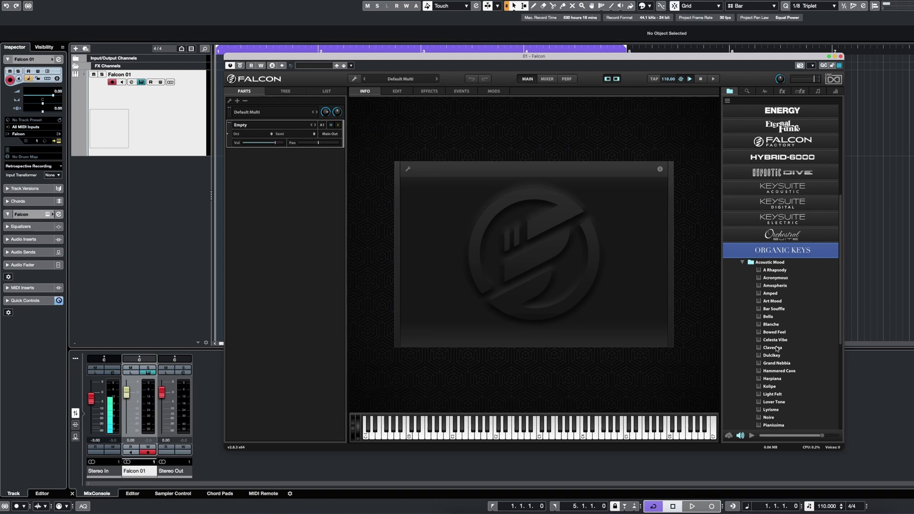
double_click(775, 355)
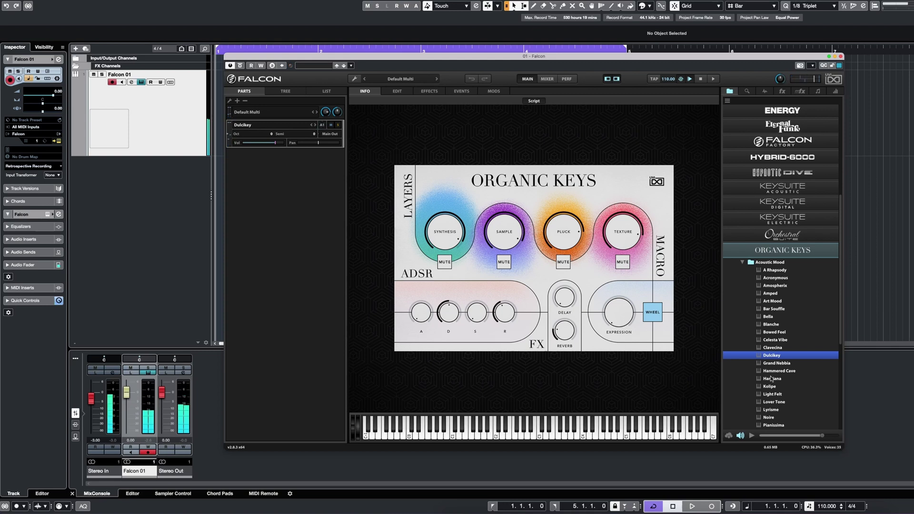
Step: Replace Dulcikey with the Lyrisme preset from the same Acoustic Mood folder
scroll(784, 359, "down", 6)
double_click(780, 258)
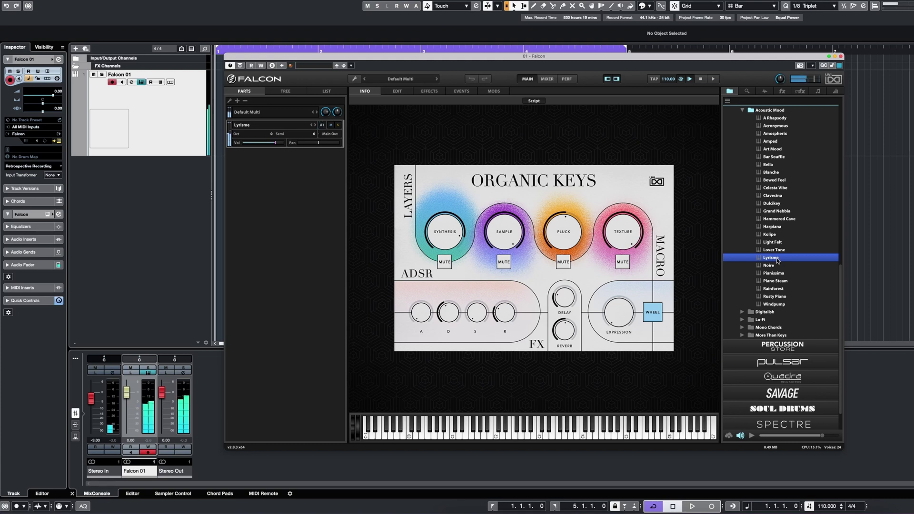
scroll(765, 286, "down", 3)
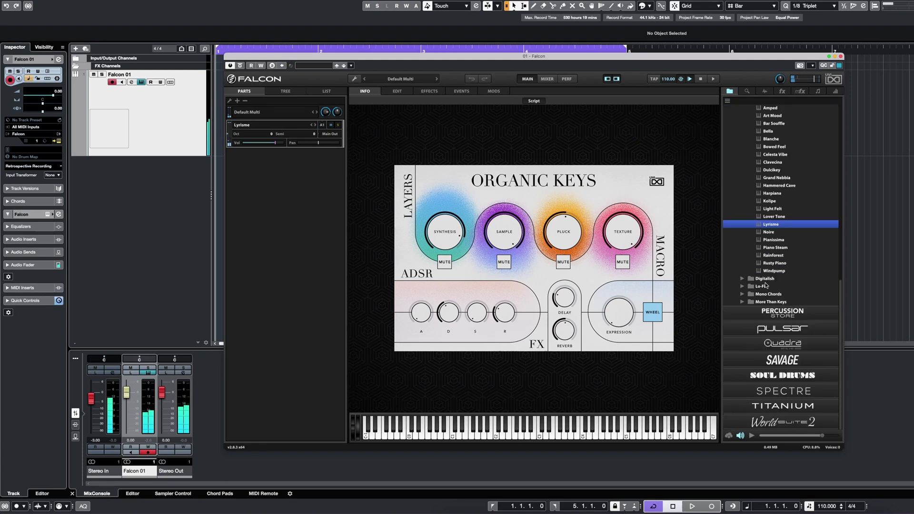
Step: Audition Grungy Sines, Fluttery Field and Peacock from the Lo-Fi folder of the Organic Keys soundbank
left_click(748, 288)
scroll(761, 276, "down", 5)
double_click(771, 263)
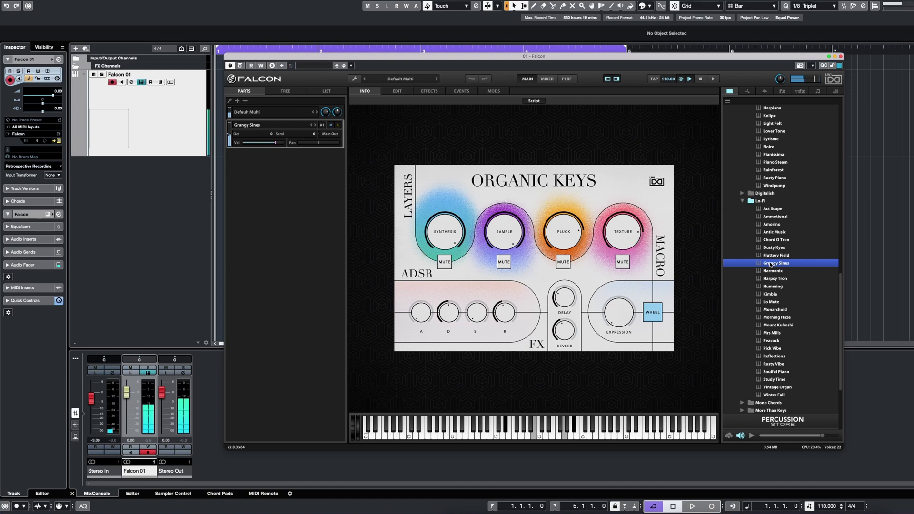
double_click(765, 257)
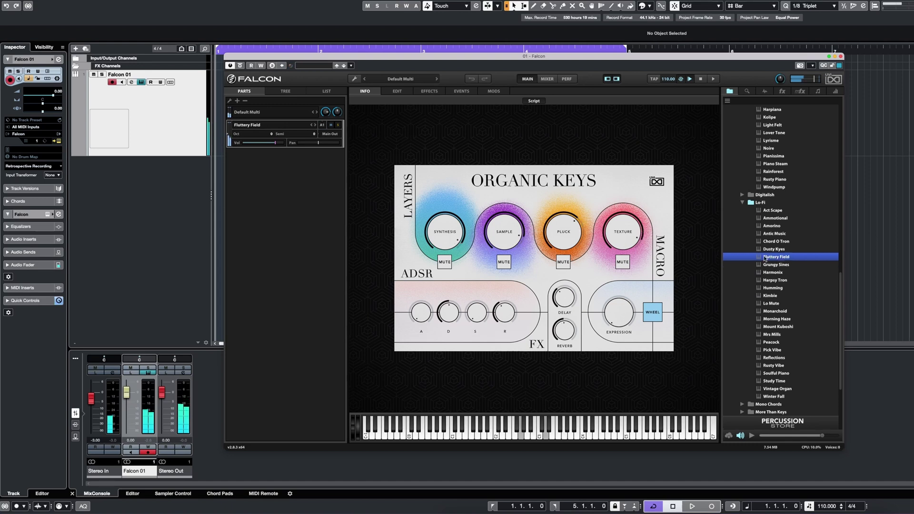
double_click(782, 342)
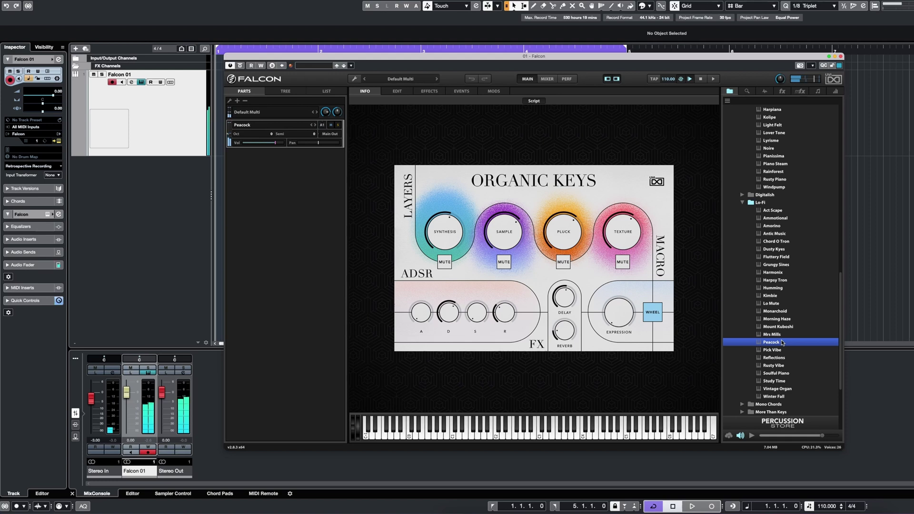
Step: Collapse Organic Keys and load the Trombones Vel preset from the Brass Ensembles folder of the Orchestral Suite soundbank
scroll(758, 181, "up", 10)
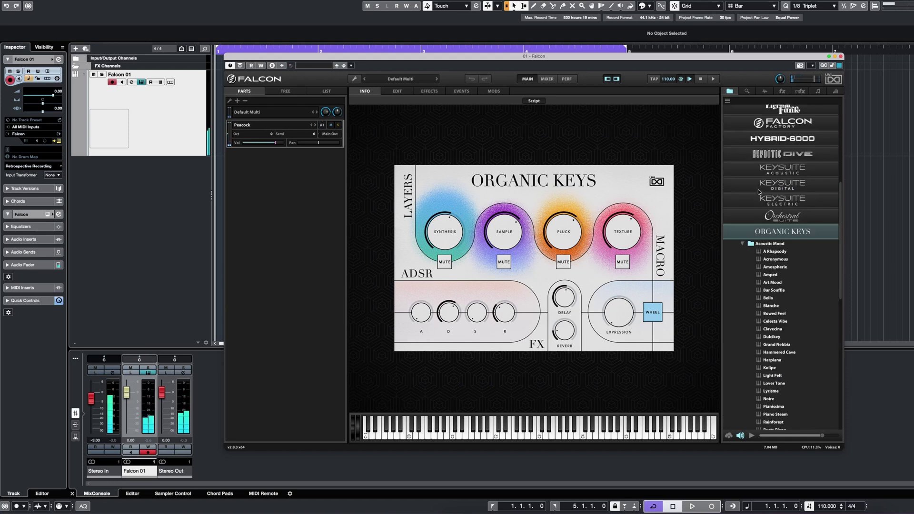
left_click(792, 232)
scroll(816, 222, "up", 3)
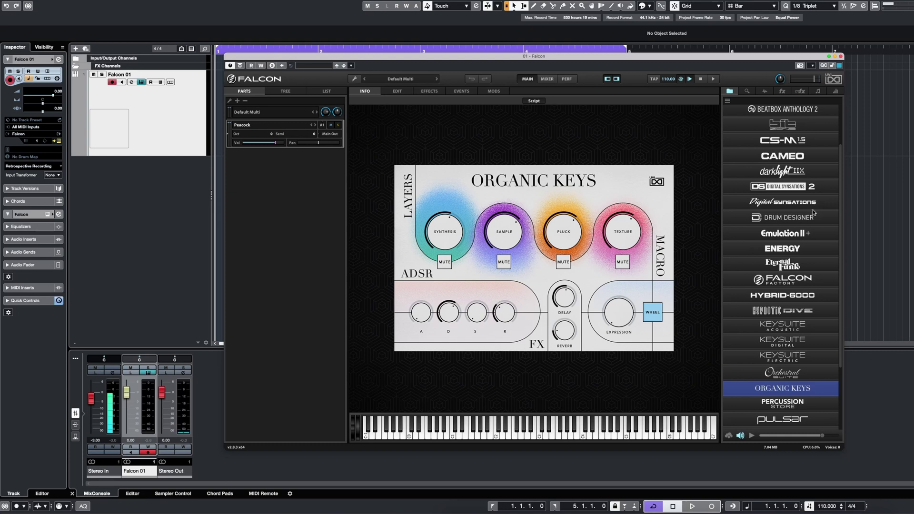
left_click(801, 371)
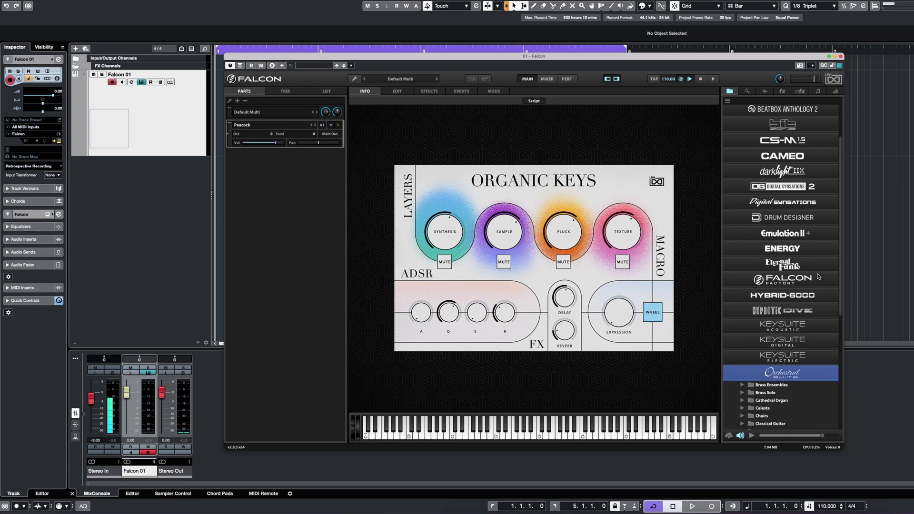
scroll(816, 271, "down", 5)
left_click(742, 223)
double_click(772, 246)
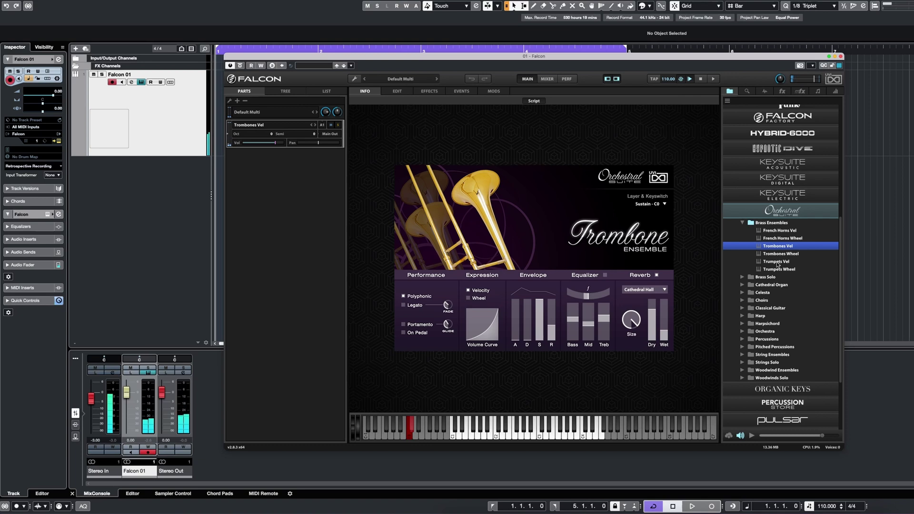
Step: Replace the trombones with the All String Ensemble Wheel preset from the String Ensembles folder
scroll(762, 310, "down", 3)
left_click(742, 298)
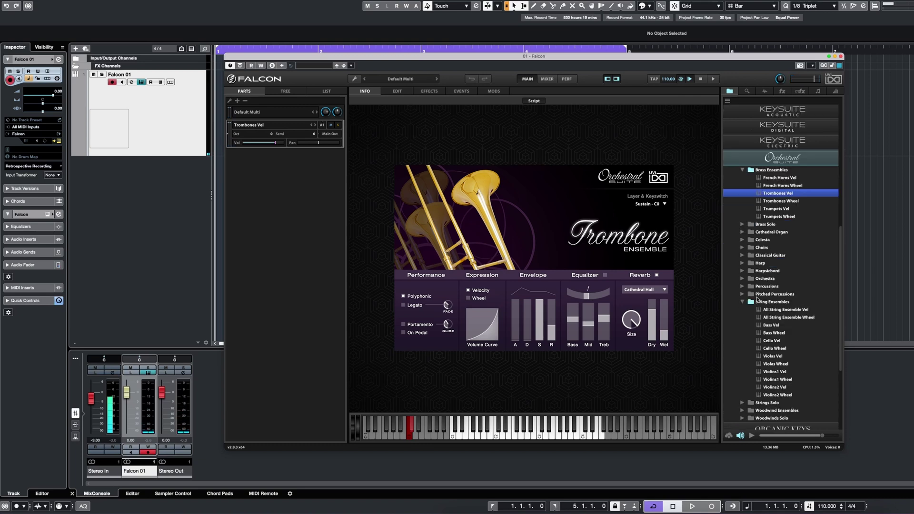
scroll(760, 299, "down", 1)
double_click(767, 302)
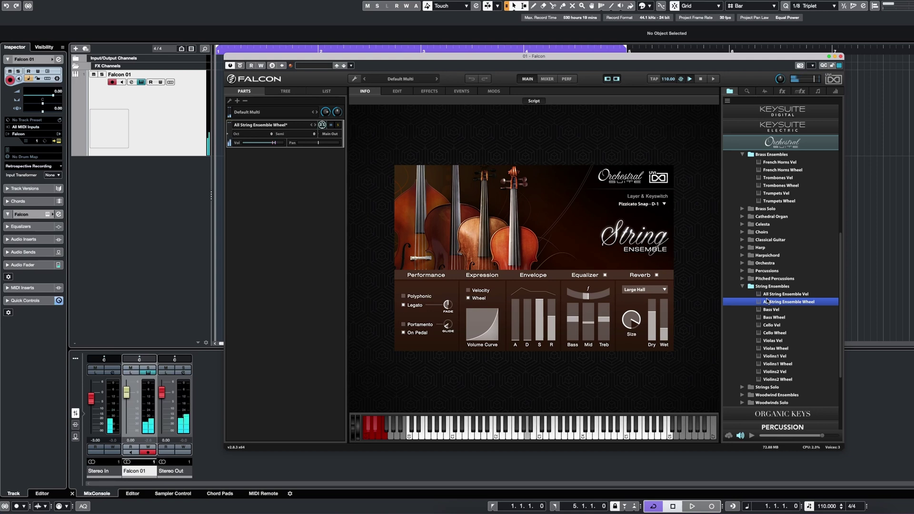
Step: Load the Subbistic preset from the Bass folder of the Energy soundbank
left_click(782, 158)
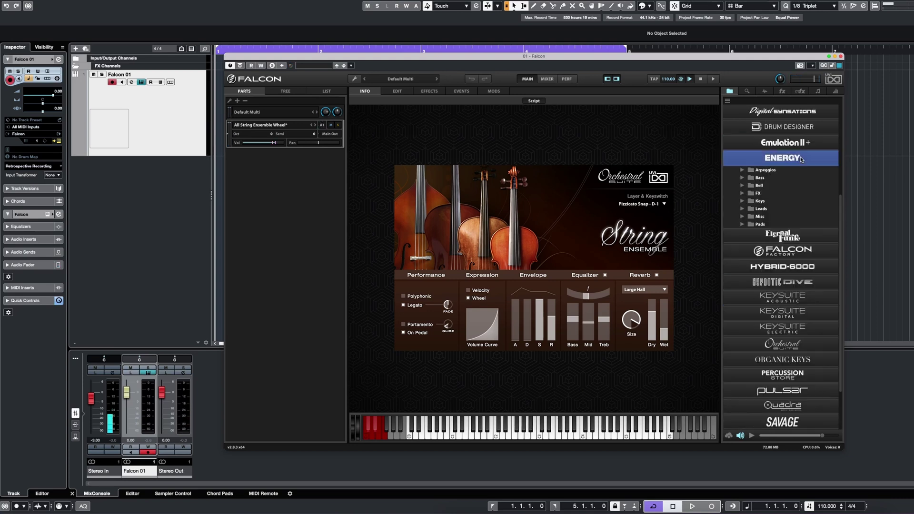
left_click(742, 178)
double_click(771, 202)
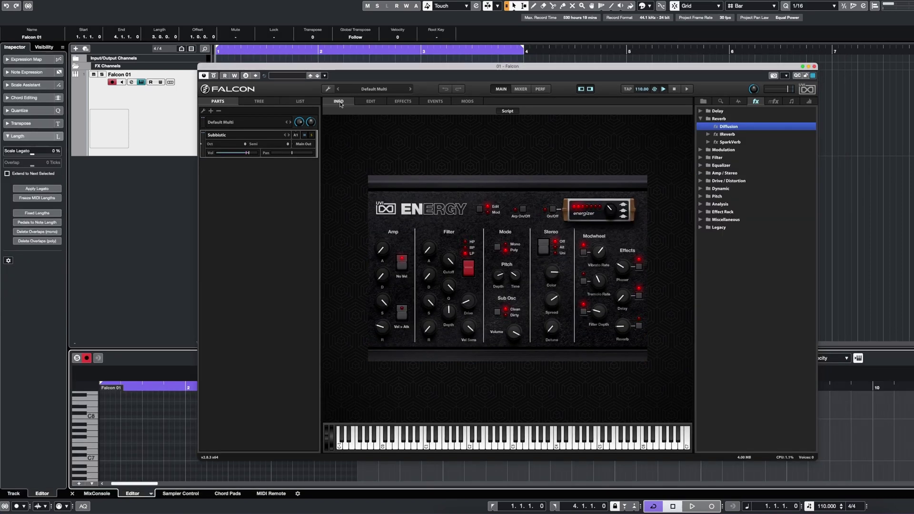
Step: Play back a short passage of the Subbistic part and open its effects chain
key("space")
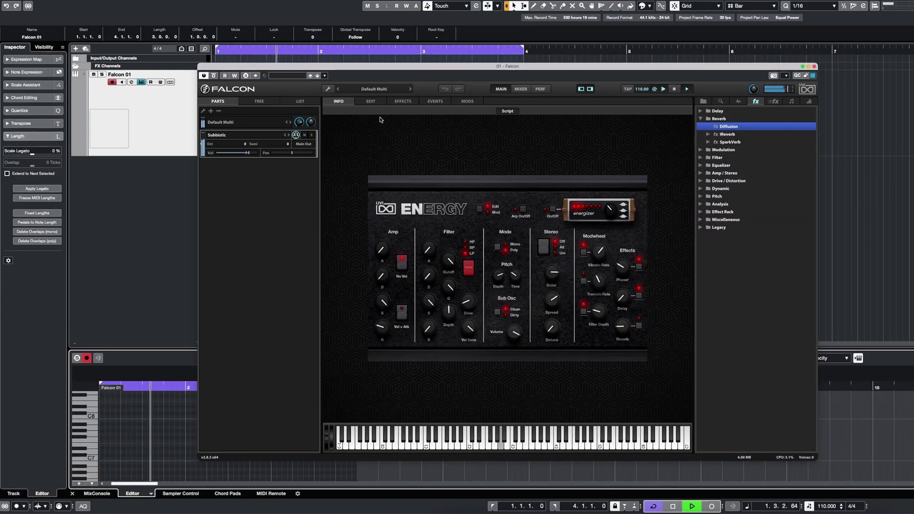
key("space")
left_click(402, 104)
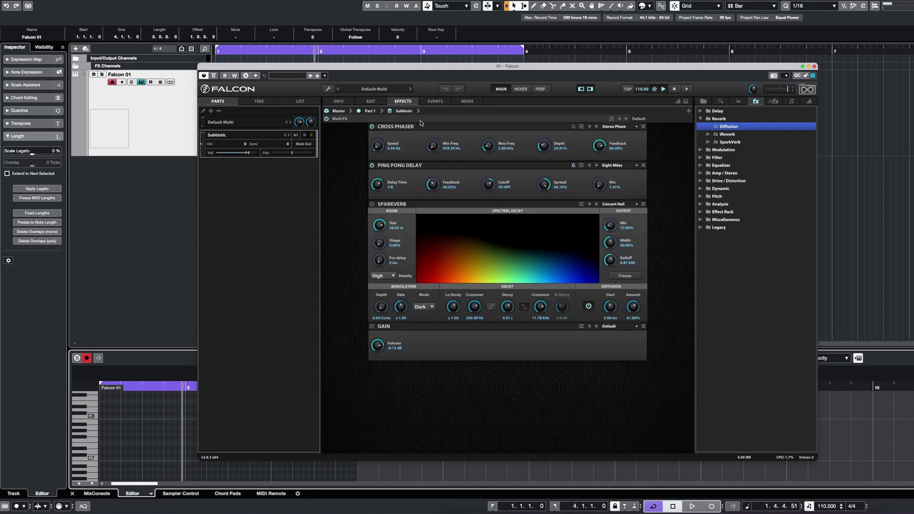
Step: Restart playback from the beginning and enable SparkVerb with its Size at about 30 m and Shape at 16.49%
key("Home")
key("space")
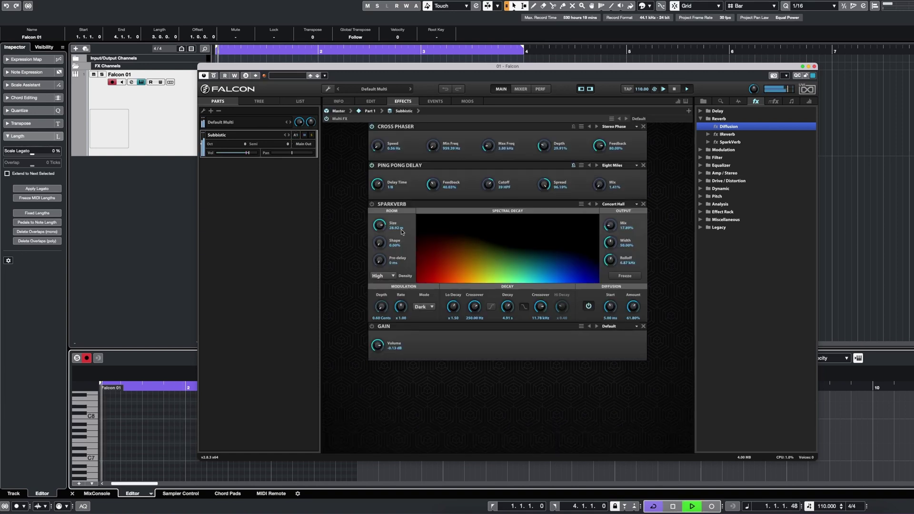
mouse_move(379, 224)
left_mouse_down()
mouse_move(387, 256)
mouse_move(386, 222)
mouse_move(380, 234)
left_mouse_up()
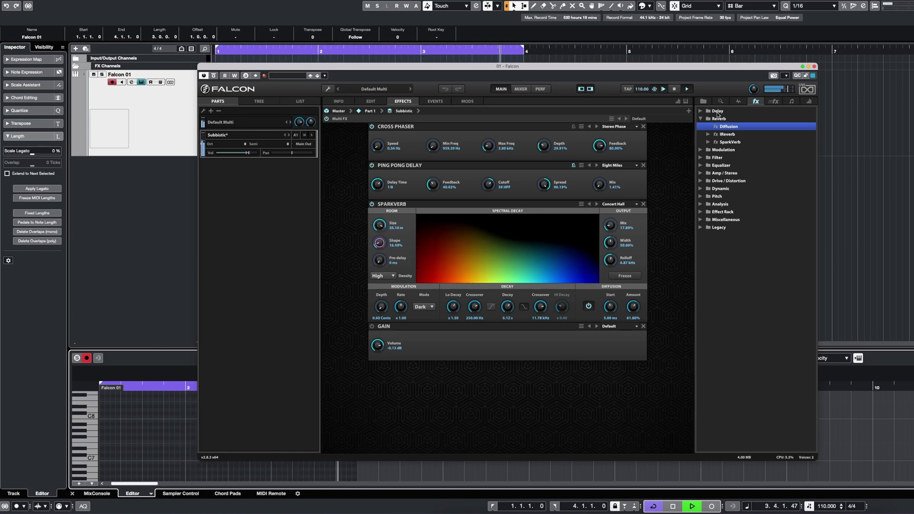
Step: Add a 3 Band Limiter after Gain, lowering its low threshold and margin and setting the low release to 200 ms
left_click(700, 189)
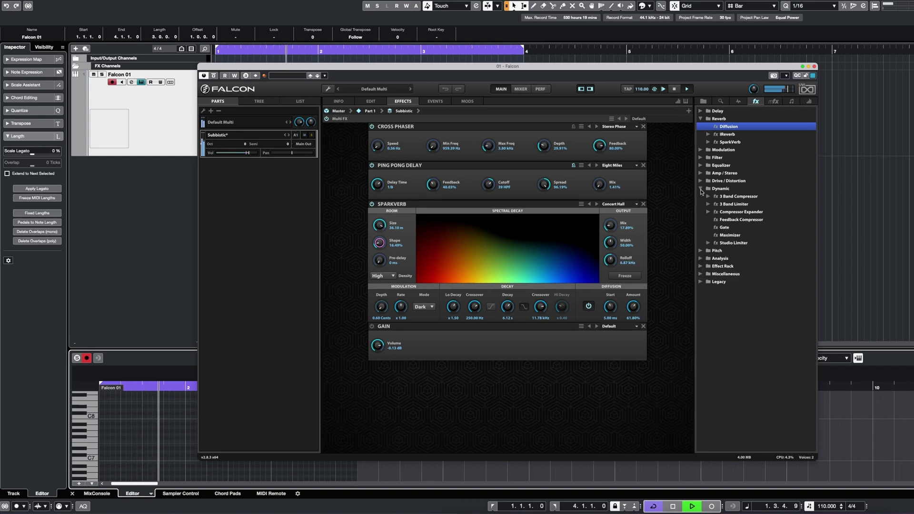
left_click_drag(733, 204, 477, 425)
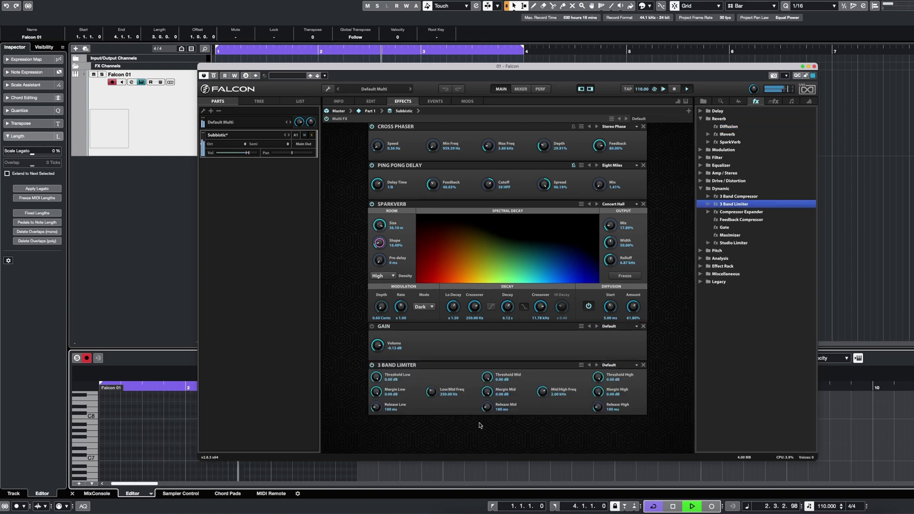
left_click_drag(379, 403, 379, 391)
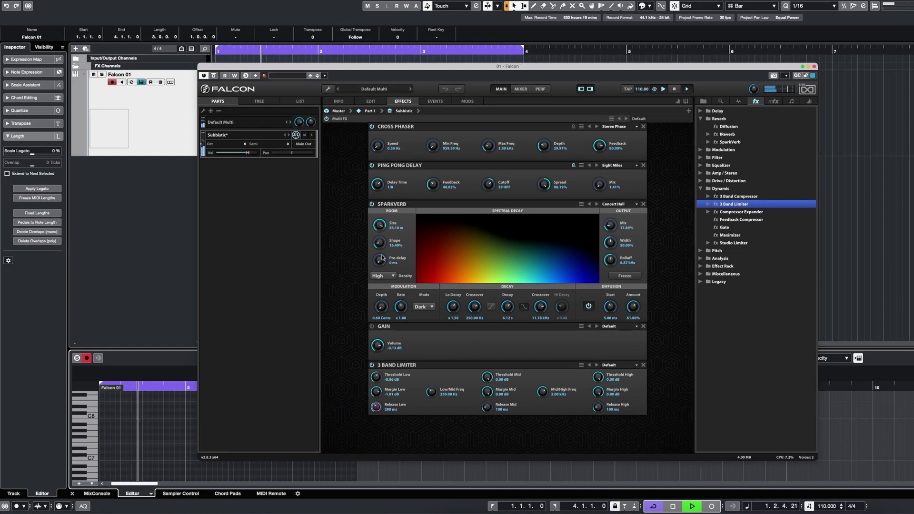
Step: Reduce SparkVerb's Size to about 8.68 m and lower the limiter's mid threshold to about -4.6 dB and high threshold to -6.77 dB
left_click_drag(379, 225, 389, 284)
left_click_drag(486, 377, 487, 387)
left_click_drag(594, 378, 595, 388)
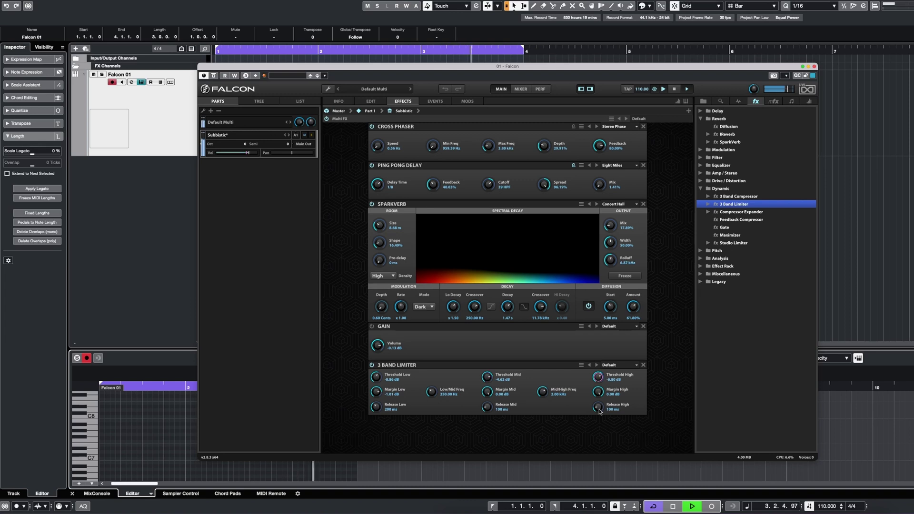
Step: Add a Phase Meter at the end of the chain and an Analog Filter before the limiter, with its cutoff at about 3.01 kHz
left_click(701, 258)
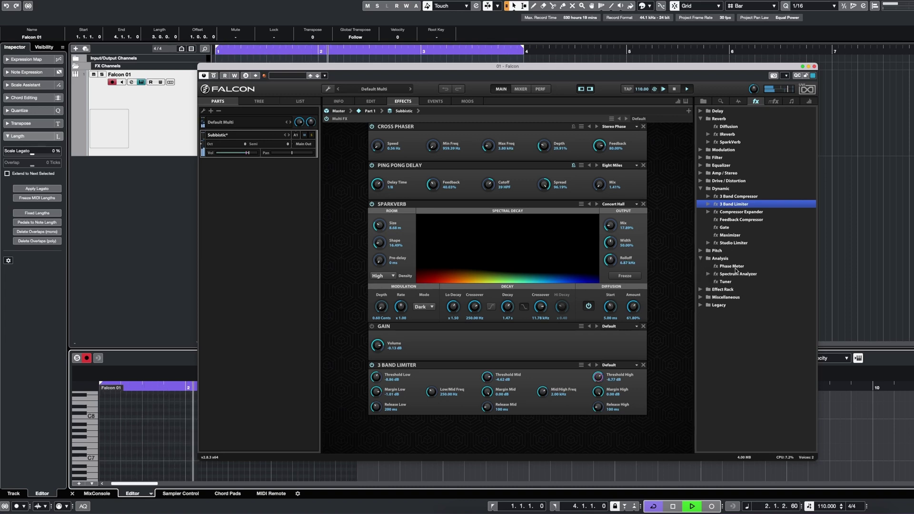
left_click_drag(723, 266, 524, 438)
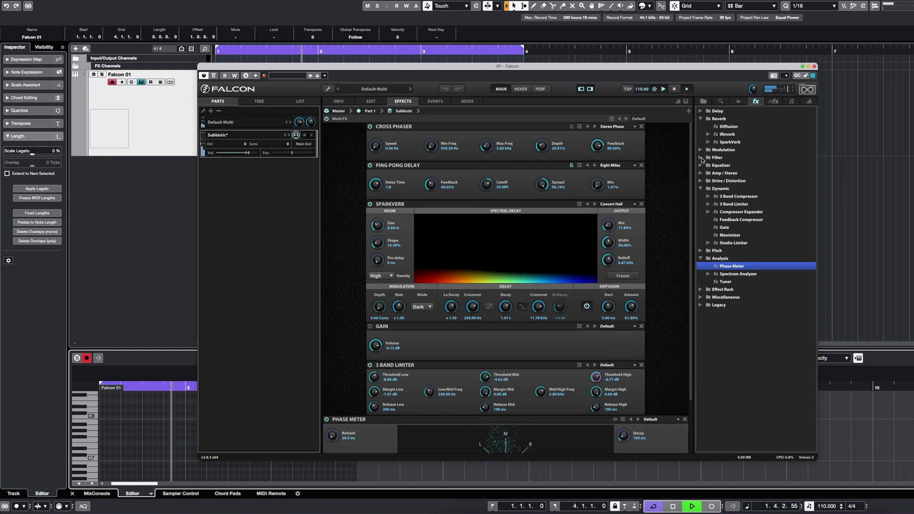
left_click(703, 157)
left_click_drag(730, 165, 481, 164)
left_click_drag(431, 185, 486, 360)
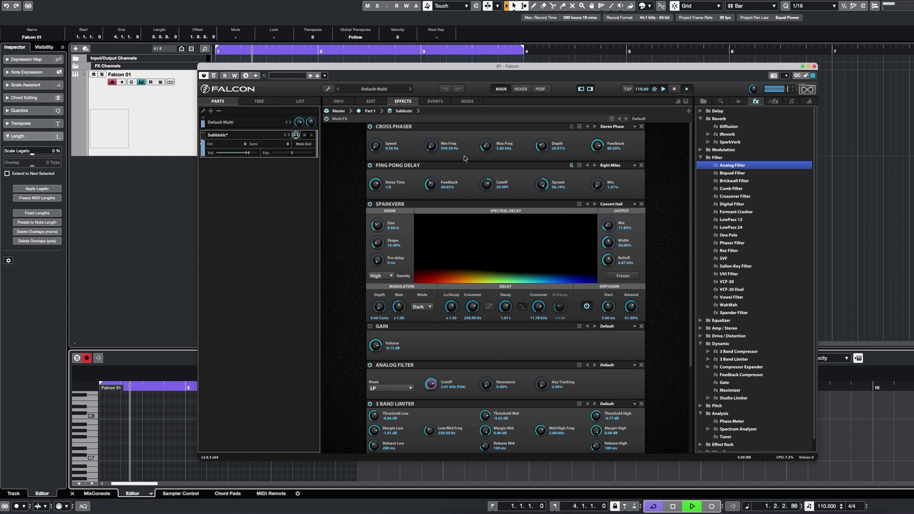
Step: Set the Ping Pong Delay's time to 1/32 dot and its feedback to about 26%
left_click_drag(432, 185, 432, 162)
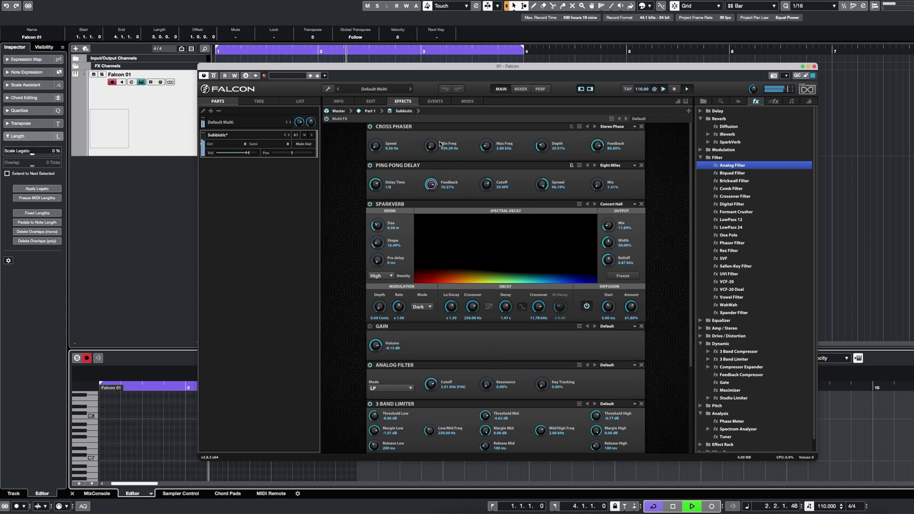
left_click_drag(376, 185, 380, 173)
left_click_drag(430, 184, 431, 209)
Step: Set SparkVerb's pre-delay to 29.5 ms and Shape to 46.27%, raise Cross Phaser's Min Freq to 3.34 kHz, and stop playback
left_click_drag(377, 260, 380, 231)
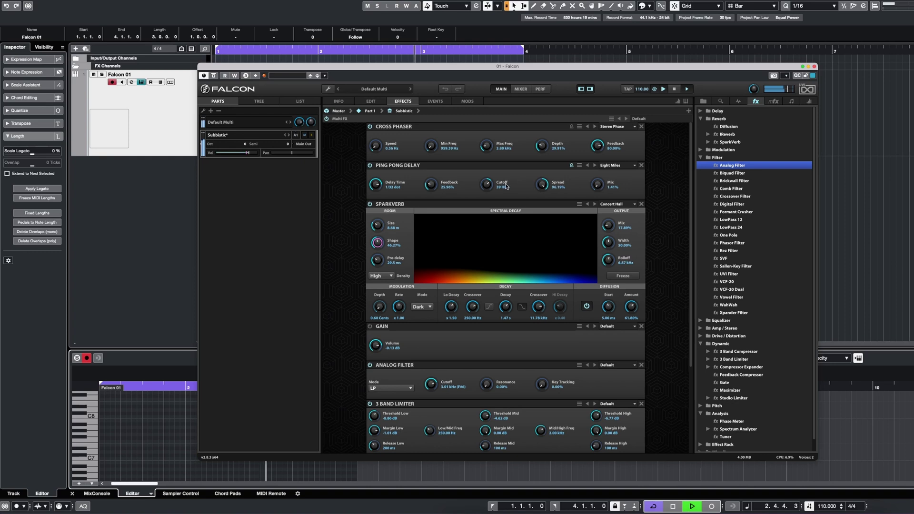
left_click_drag(430, 149, 431, 138)
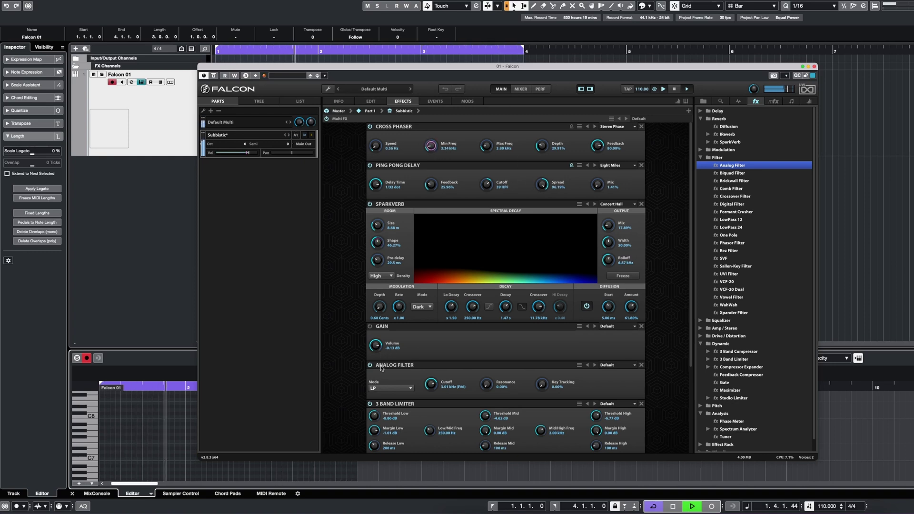
key("space")
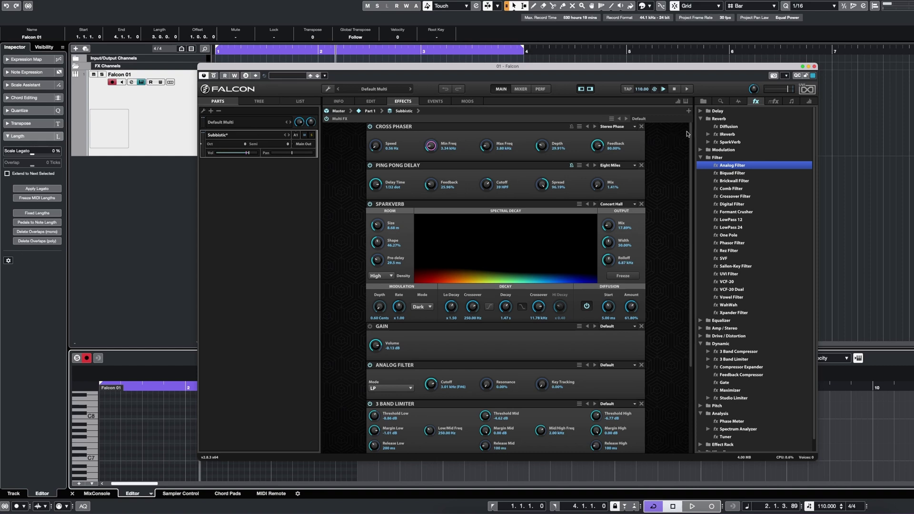
Step: Return to the soundbank browser, collapse Energy and look through the list of installed soundbanks
left_click(702, 102)
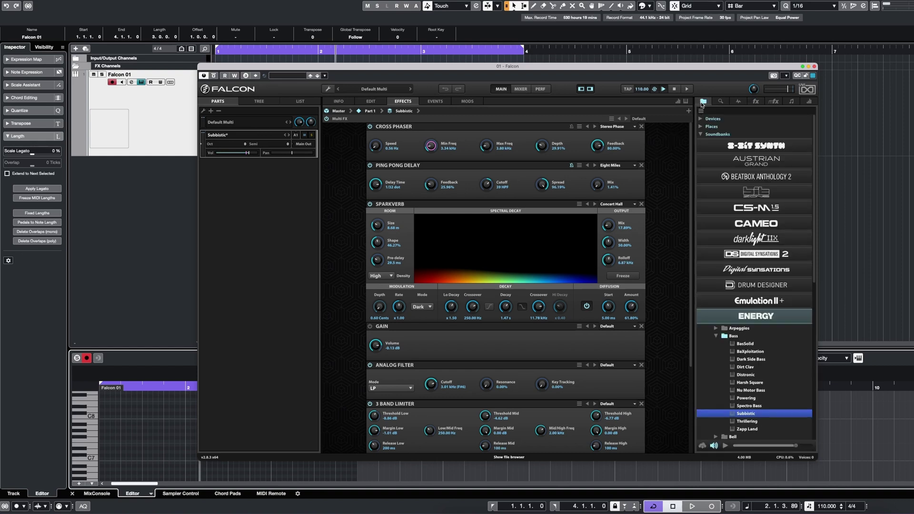
left_click(723, 322)
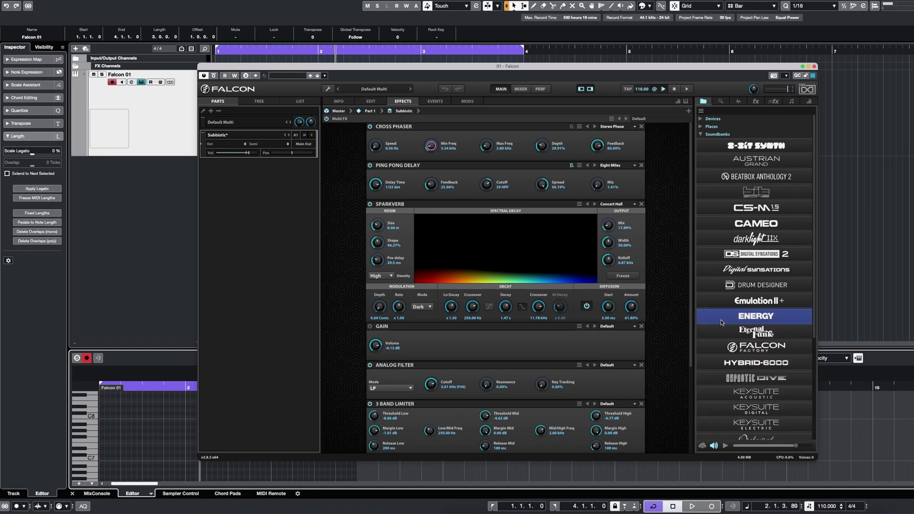
scroll(734, 298, "down", 5)
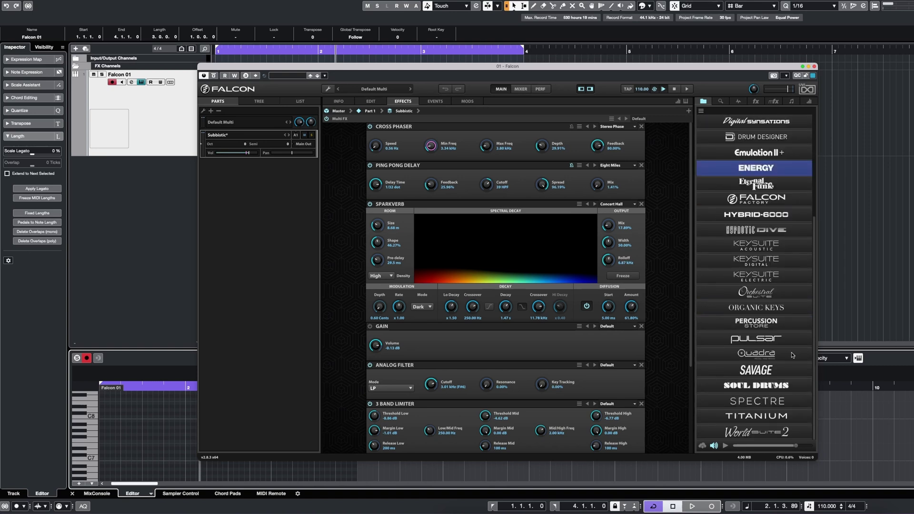
scroll(780, 395, "up", 5)
scroll(780, 390, "down", 5)
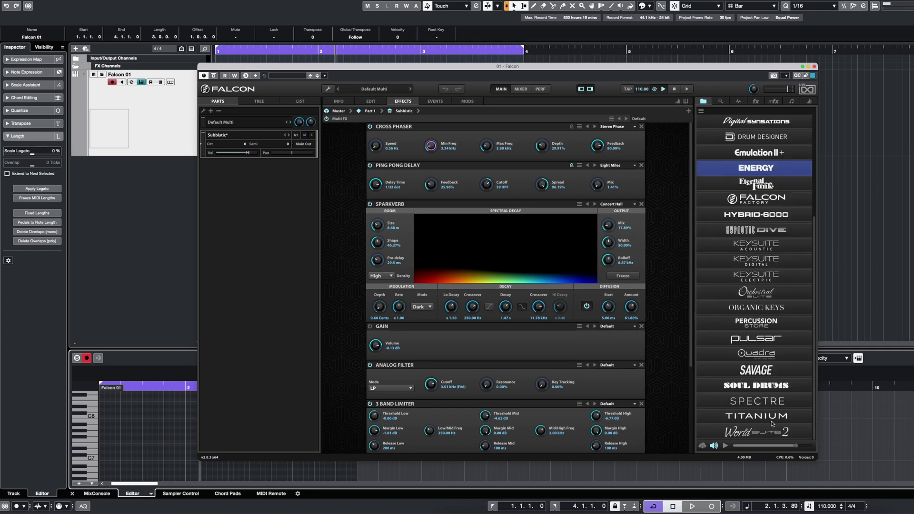